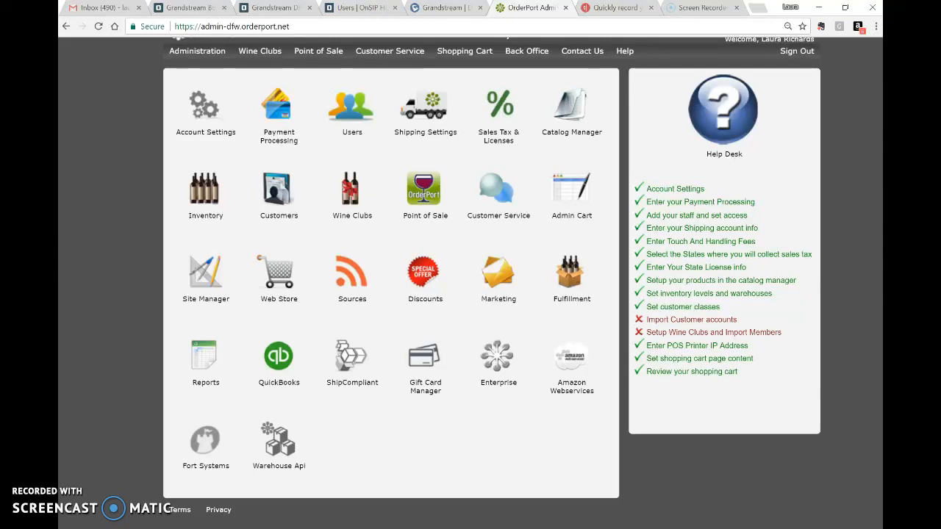
Open the Catalog Manager and create a new product, confirming its creation.
{"action": "mouse_move", "coordinate": [354, 528]}
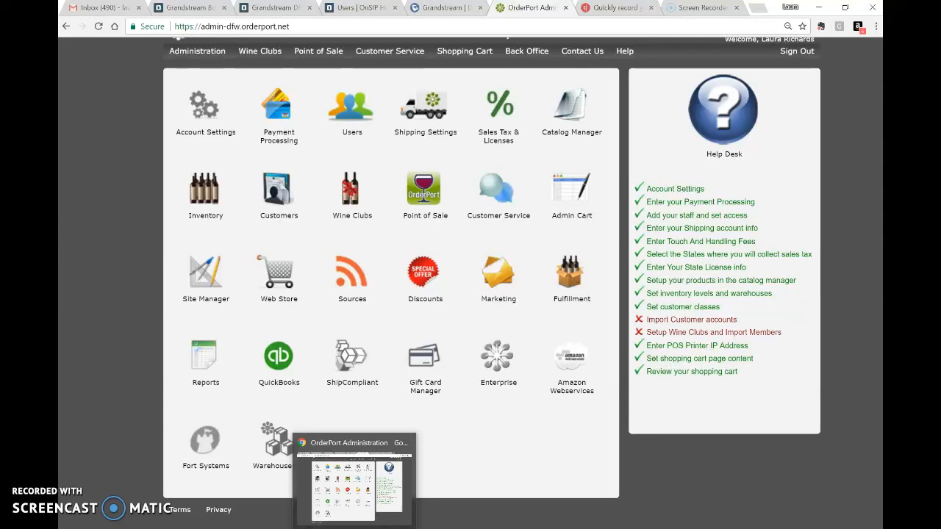
{"action": "scroll", "coordinate": [848, 315], "scroll_direction": "up", "scroll_amount": 1}
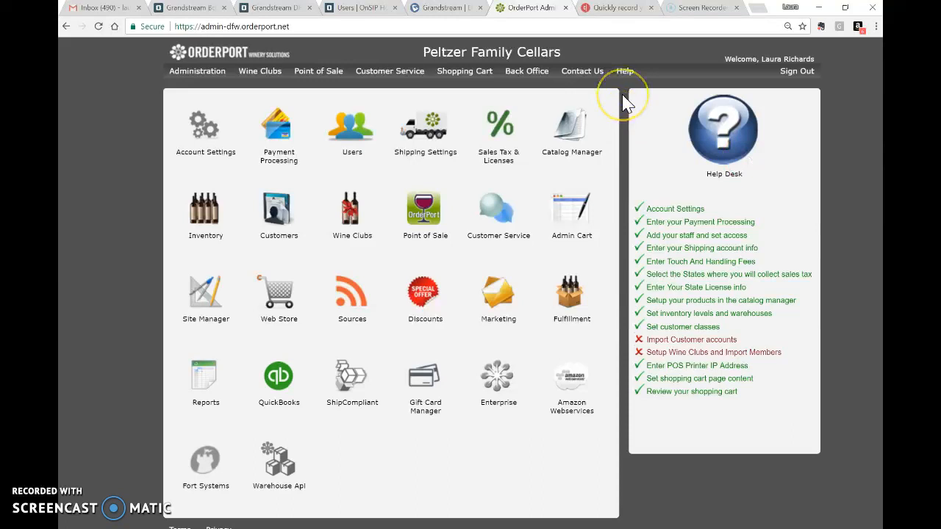
{"action": "left_click", "coordinate": [579, 130]}
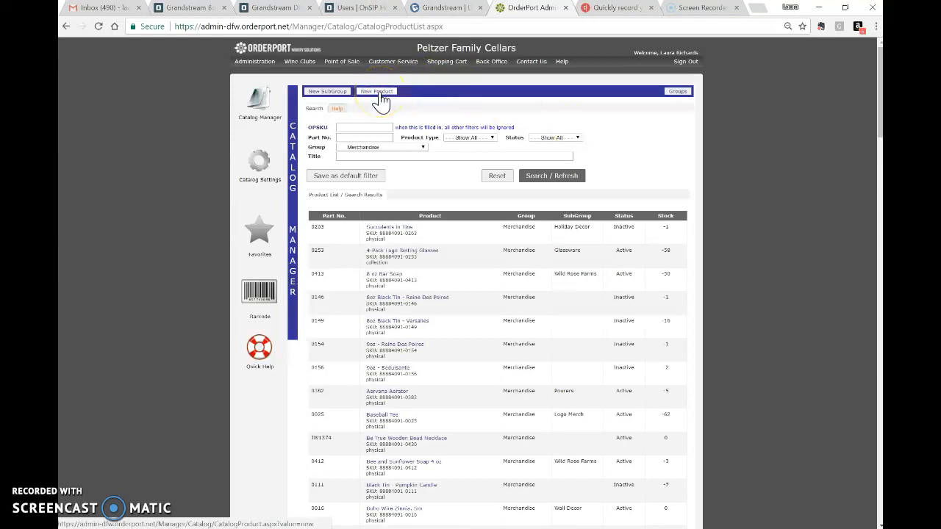
{"action": "left_click", "coordinate": [518, 89]}
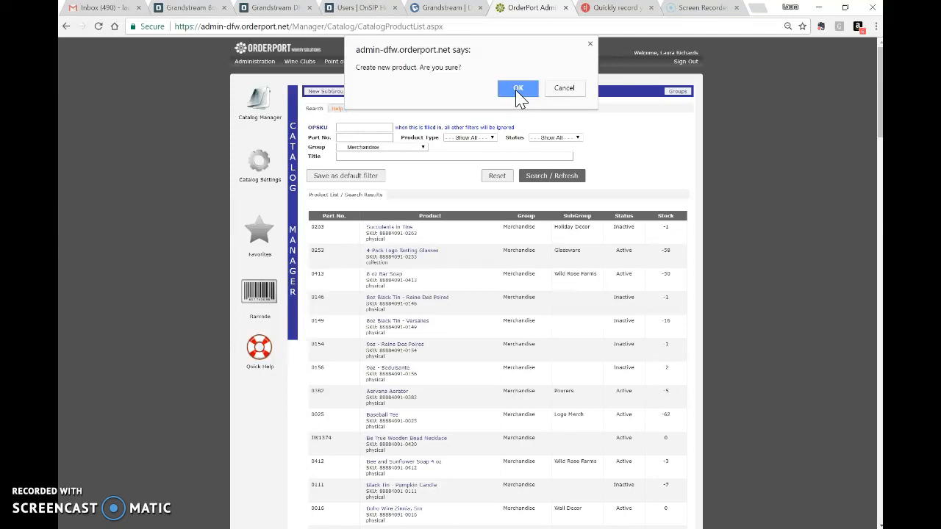
{"action": "left_click", "coordinate": [518, 89]}
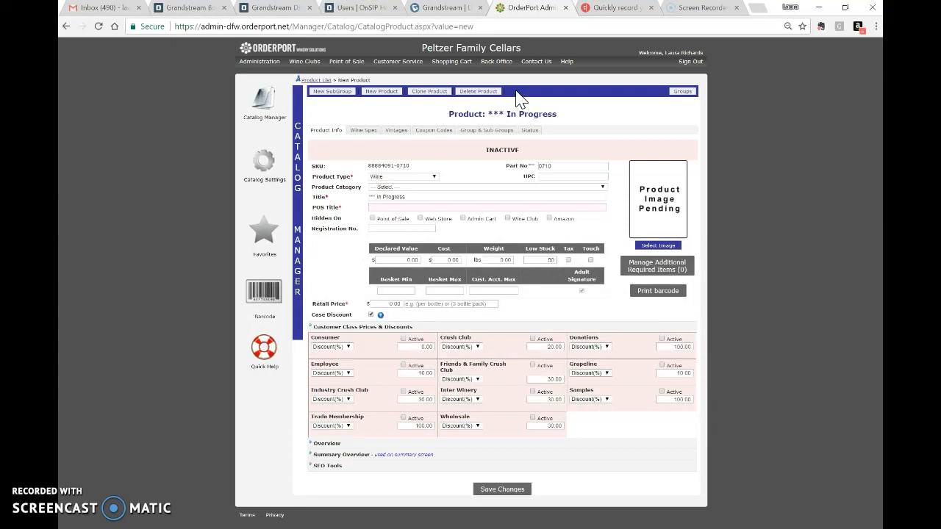
{"action": "left_click", "coordinate": [518, 93]}
Try the Physical product type on the new product, and return the type to Wine.
{"action": "left_click", "coordinate": [404, 179]}
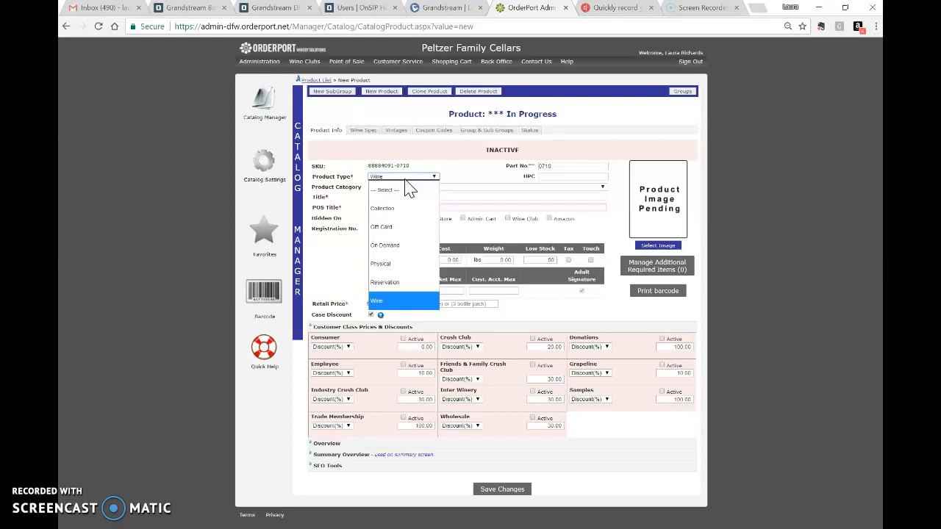
{"action": "left_click", "coordinate": [417, 272]}
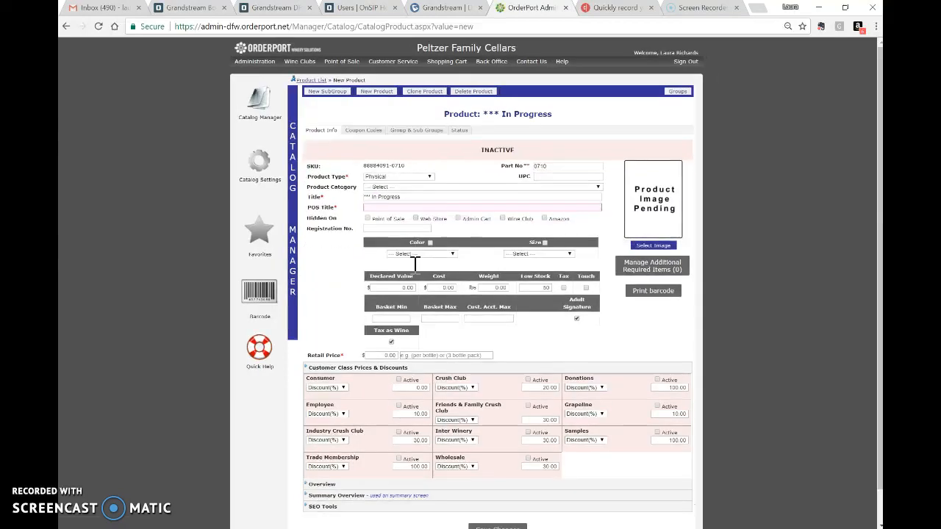
{"action": "left_click", "coordinate": [417, 180]}
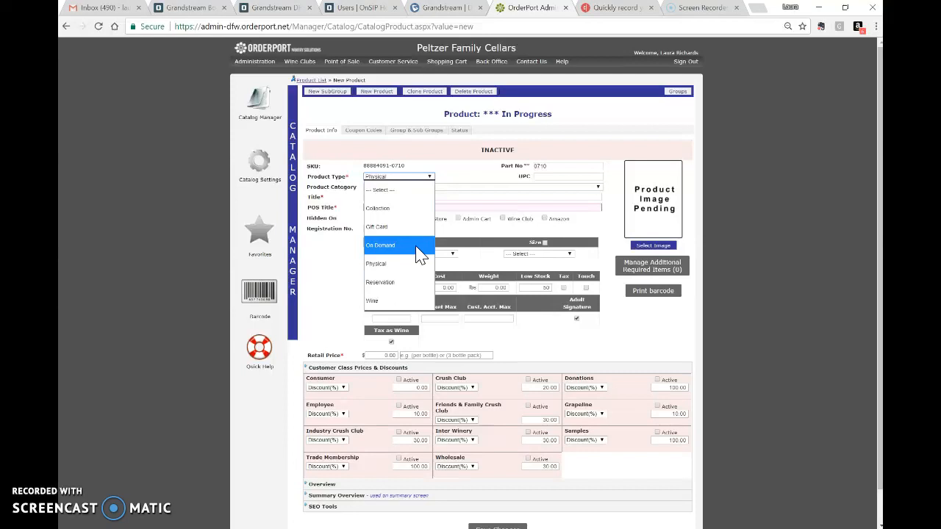
{"action": "left_click", "coordinate": [411, 302]}
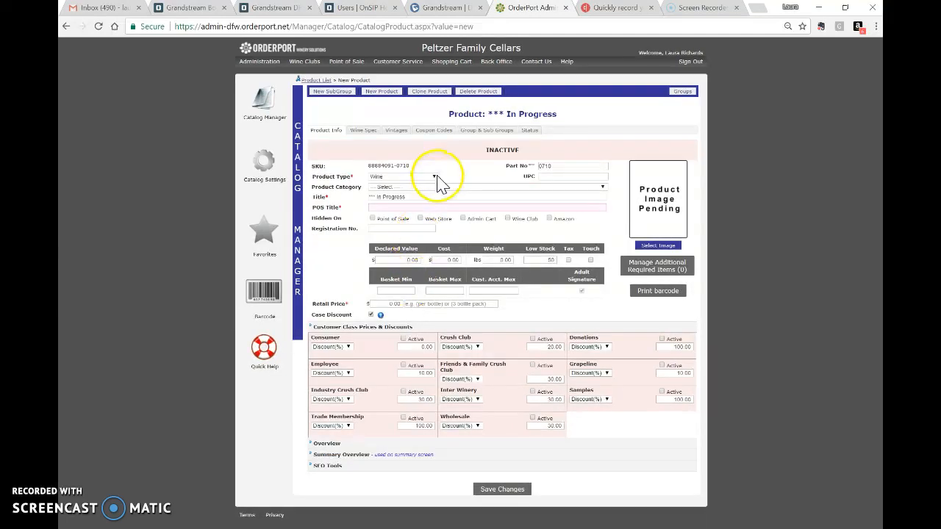
Set the new product's category to Bread and its product type to Physical.
{"action": "left_click", "coordinate": [423, 188]}
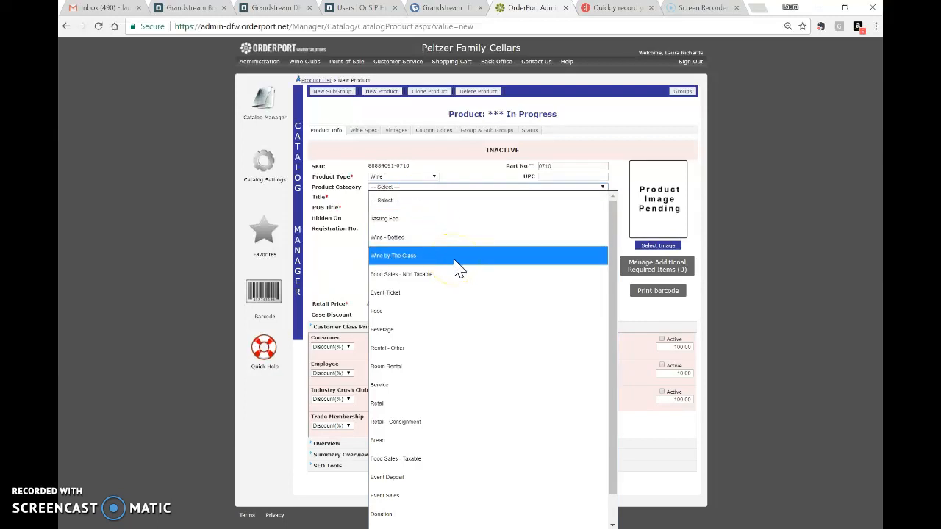
{"action": "left_click", "coordinate": [449, 441]}
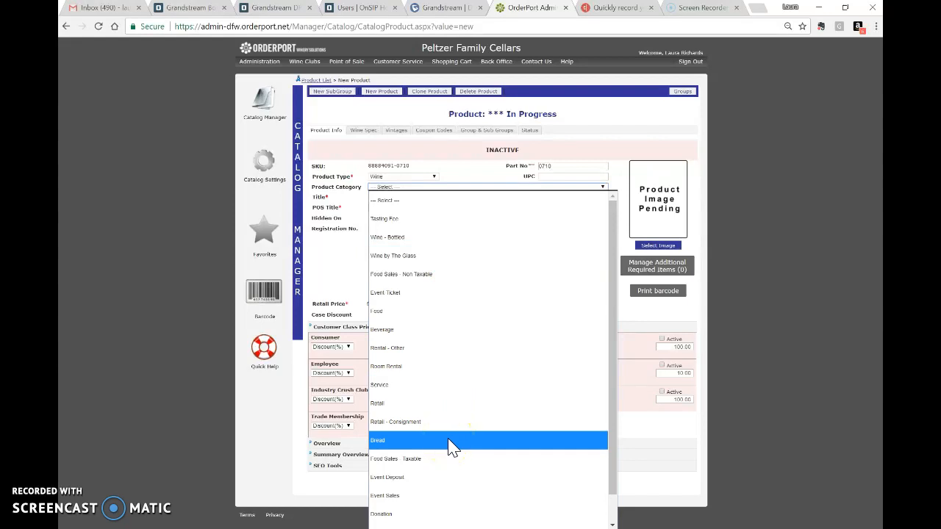
{"action": "left_click", "coordinate": [452, 440]}
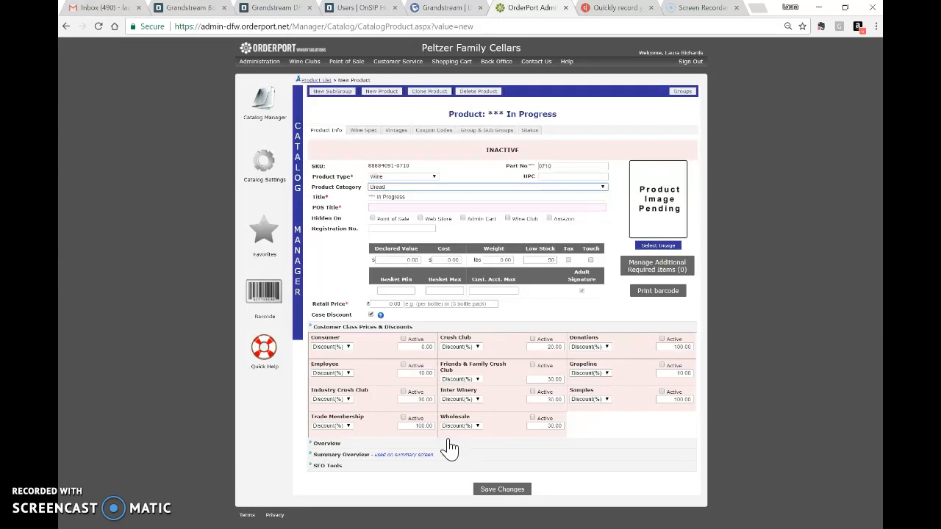
{"action": "left_click", "coordinate": [417, 177]}
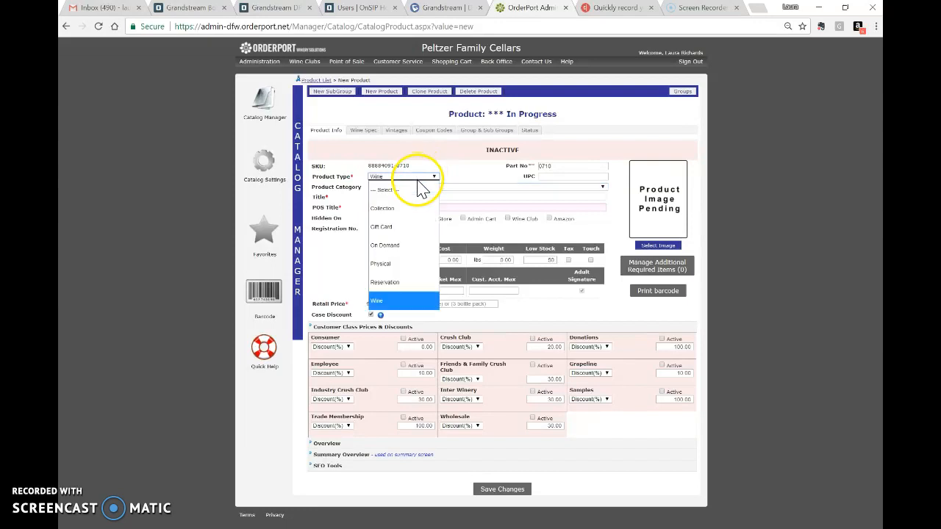
{"action": "left_click", "coordinate": [409, 266]}
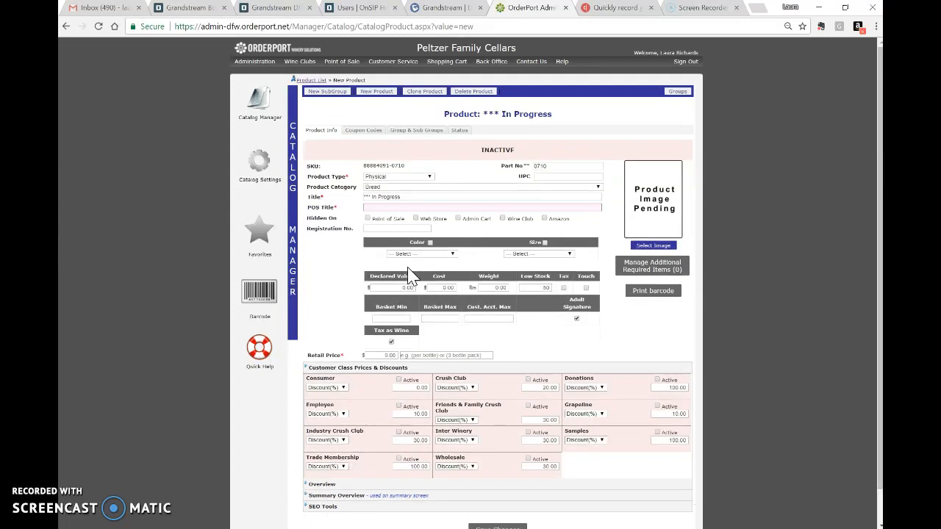
Enter "CHeese Cheese" as the product's title and copy it into the POS title.
{"action": "left_click", "coordinate": [411, 199]}
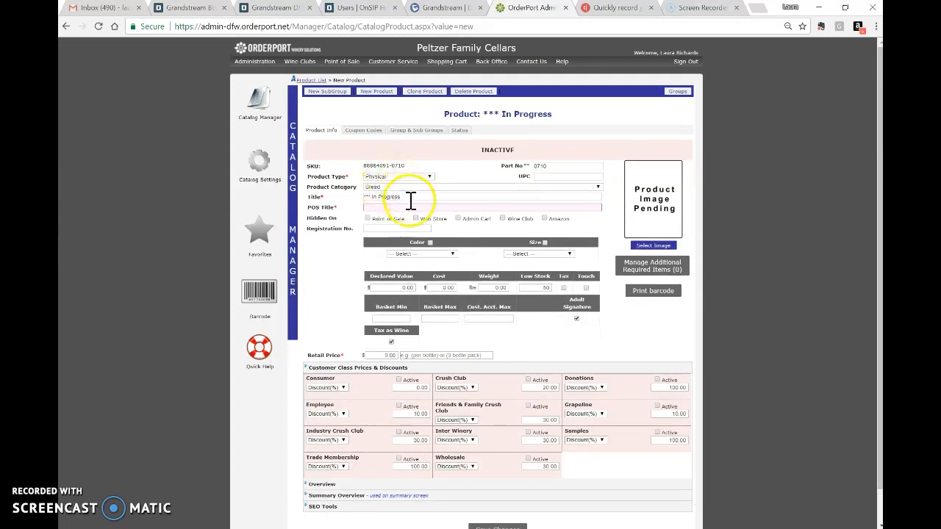
{"action": "triple_click", "coordinate": [411, 200]}
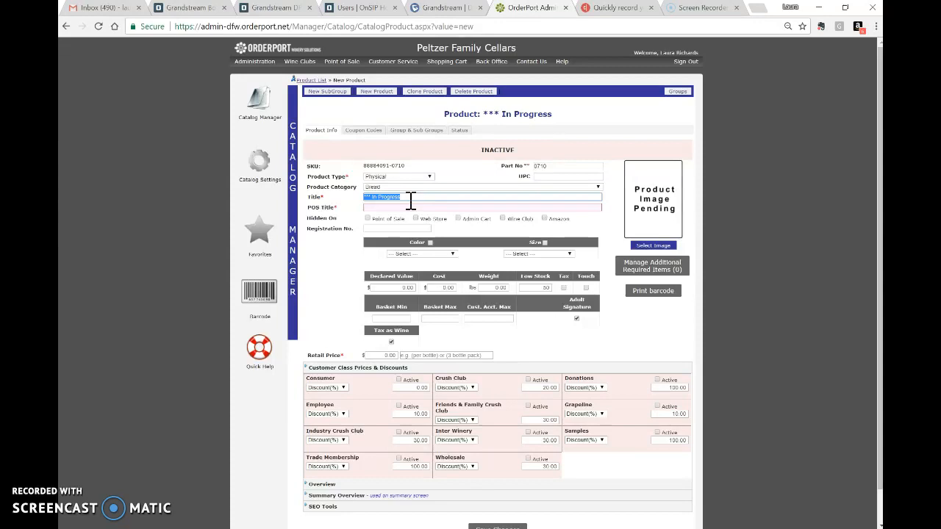
{"action": "type", "text": "Cheese"}
{"action": "triple_click", "coordinate": [416, 196]}
{"action": "key", "text": "ctrl+c"}
{"action": "left_click", "coordinate": [417, 208]}
{"action": "key", "text": "ctrl+v"}
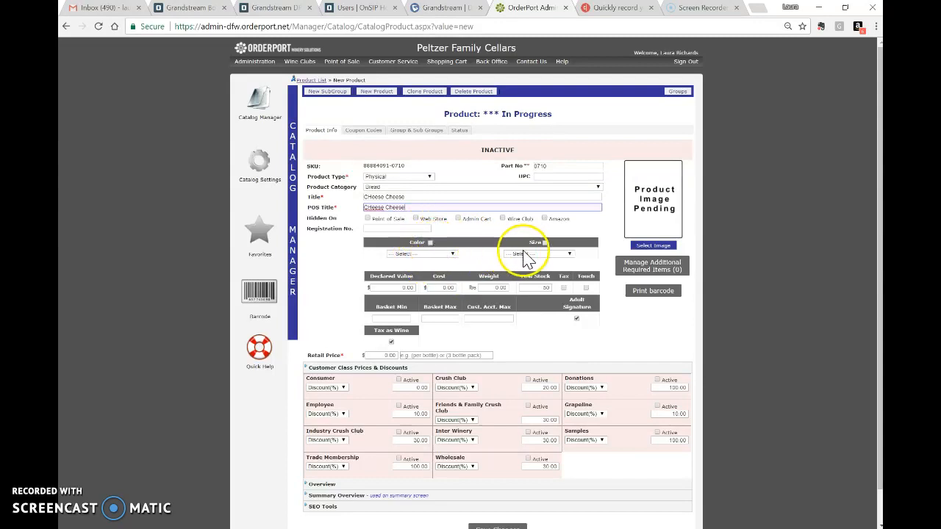
Set the low stock level to 50 and turn off the Adult Signature and Tax as Wine options.
{"action": "left_click", "coordinate": [391, 288]}
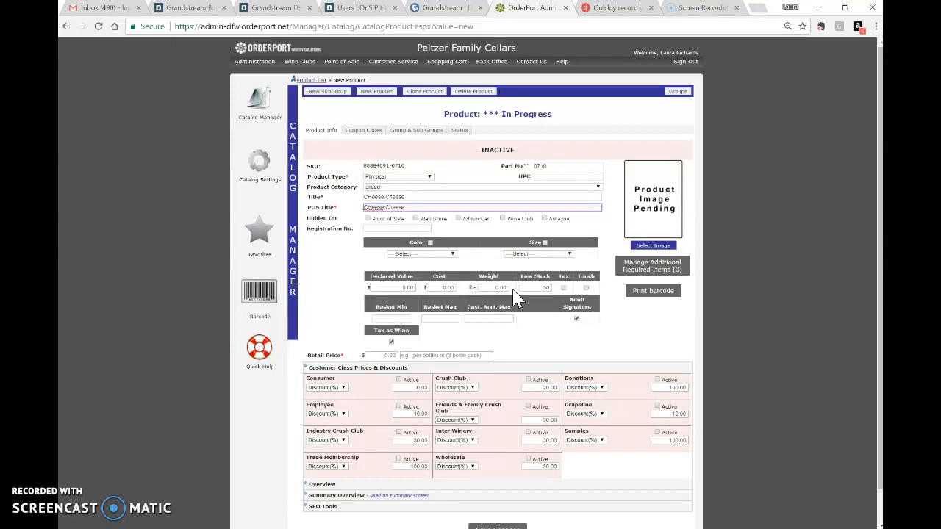
{"action": "left_click", "coordinate": [542, 288]}
{"action": "type", "text": "50"}
{"action": "left_click", "coordinate": [391, 317]}
{"action": "left_click", "coordinate": [578, 320]}
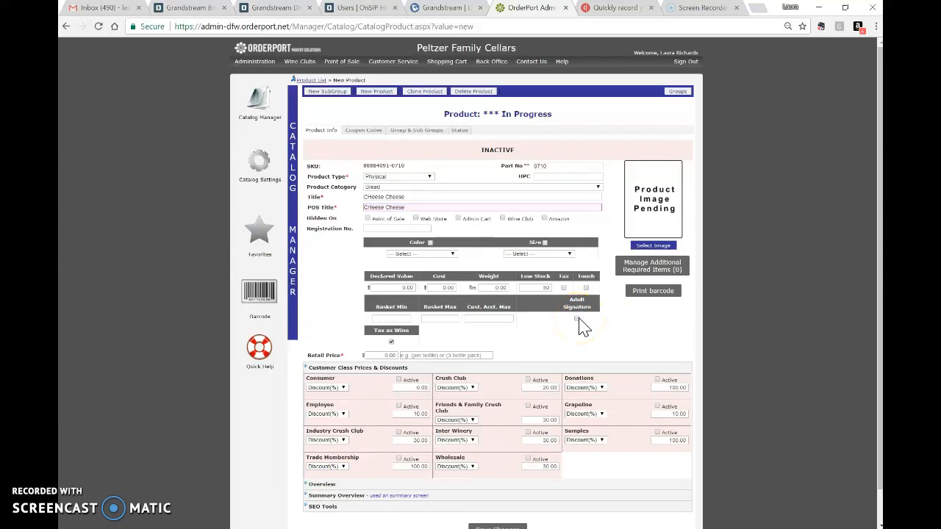
{"action": "left_click", "coordinate": [391, 342]}
{"action": "left_click", "coordinate": [376, 355]}
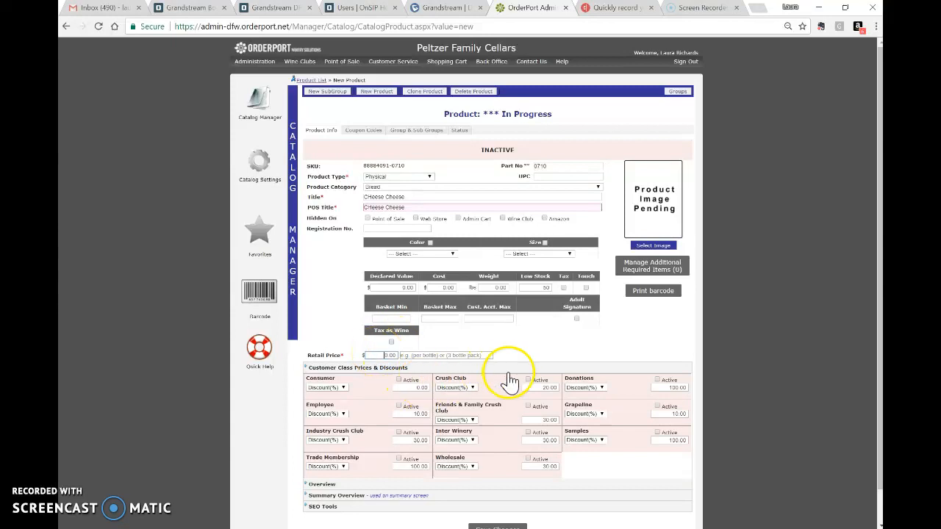
Activate pricing for the Consumer, Employee, Industry Crush Club, Friends & Family Crush Club, Inter Winery and Wholesale customer classes.
{"action": "scroll", "coordinate": [273, 413], "scroll_direction": "down", "scroll_amount": 1}
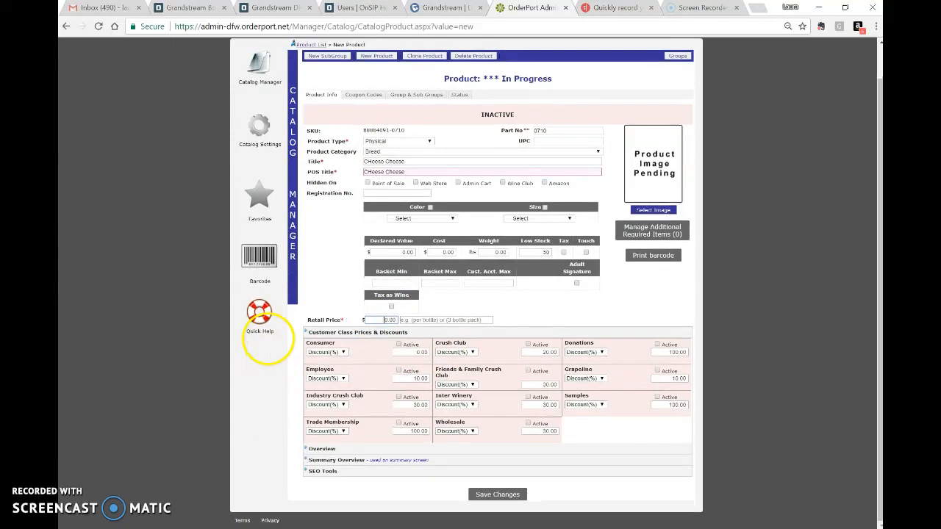
{"action": "left_click", "coordinate": [398, 345]}
{"action": "left_click", "coordinate": [399, 372]}
{"action": "left_click", "coordinate": [398, 397]}
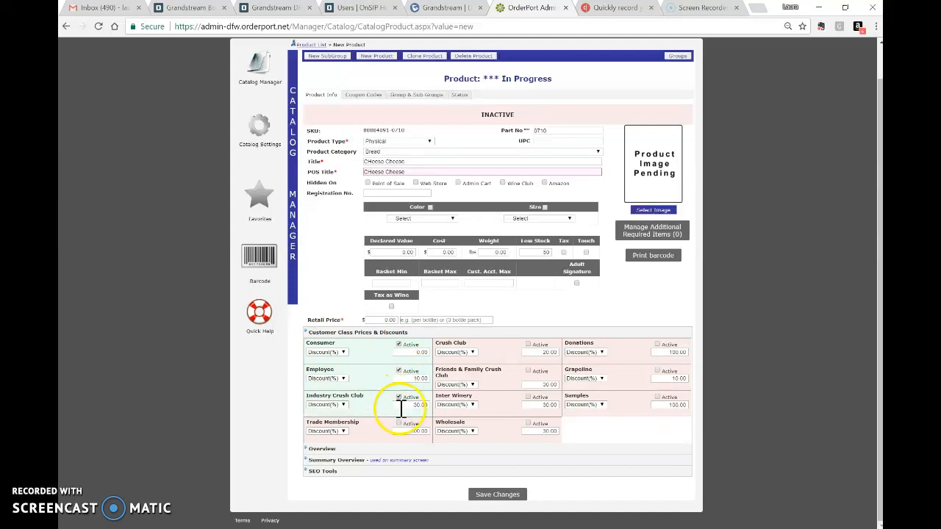
{"action": "left_click", "coordinate": [400, 425]}
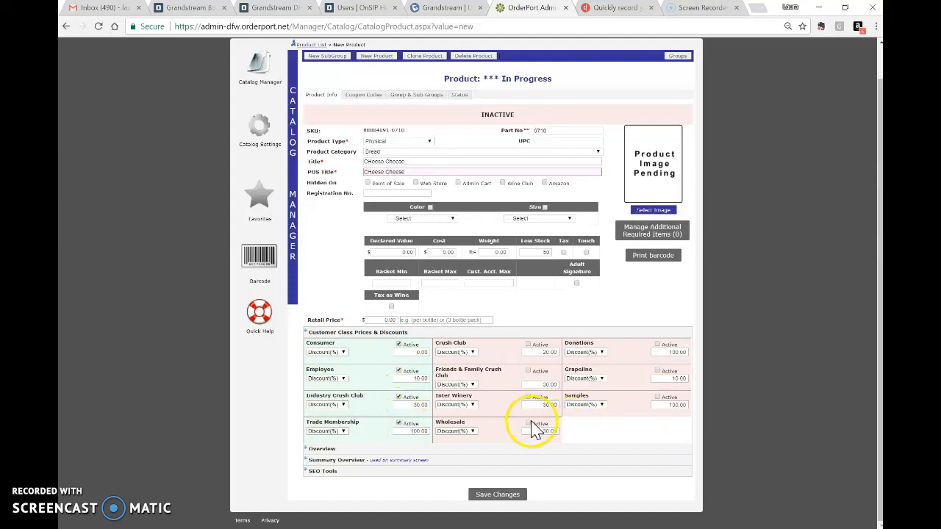
{"action": "left_click", "coordinate": [528, 424]}
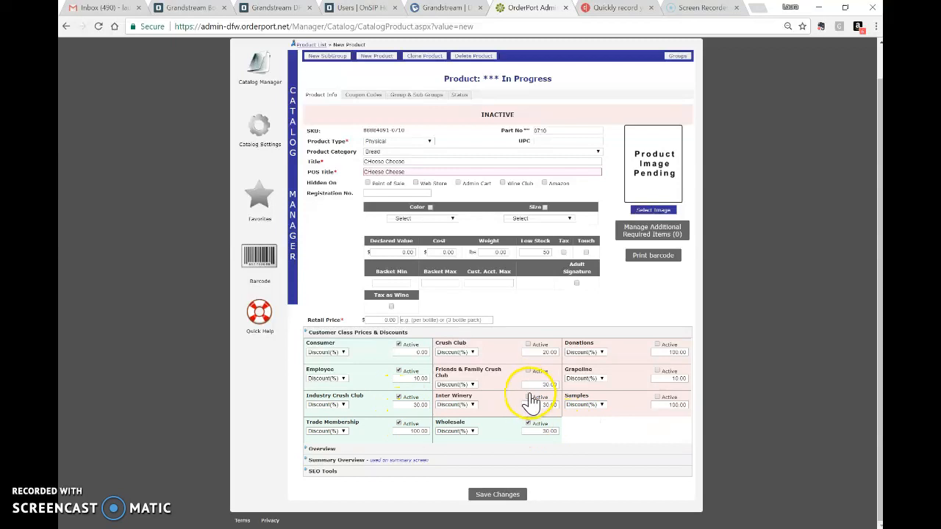
{"action": "left_click", "coordinate": [528, 398]}
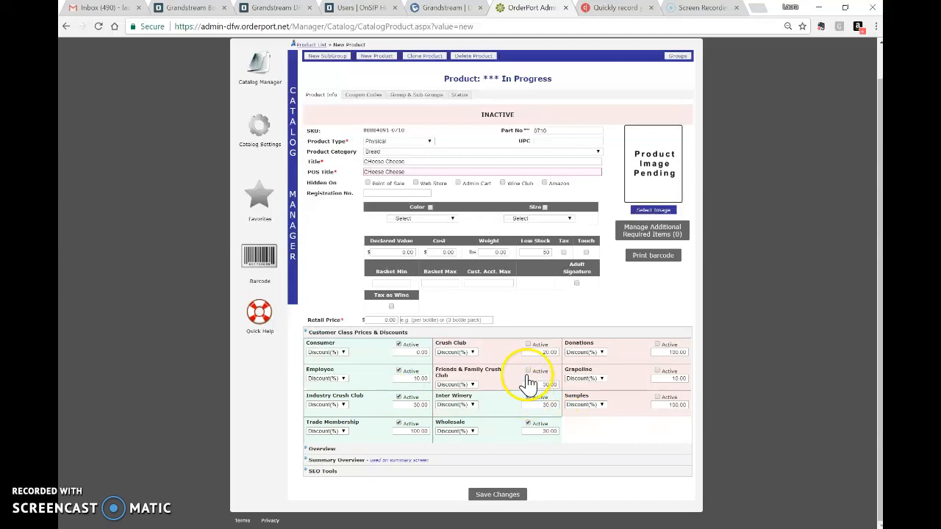
{"action": "left_click", "coordinate": [402, 432]}
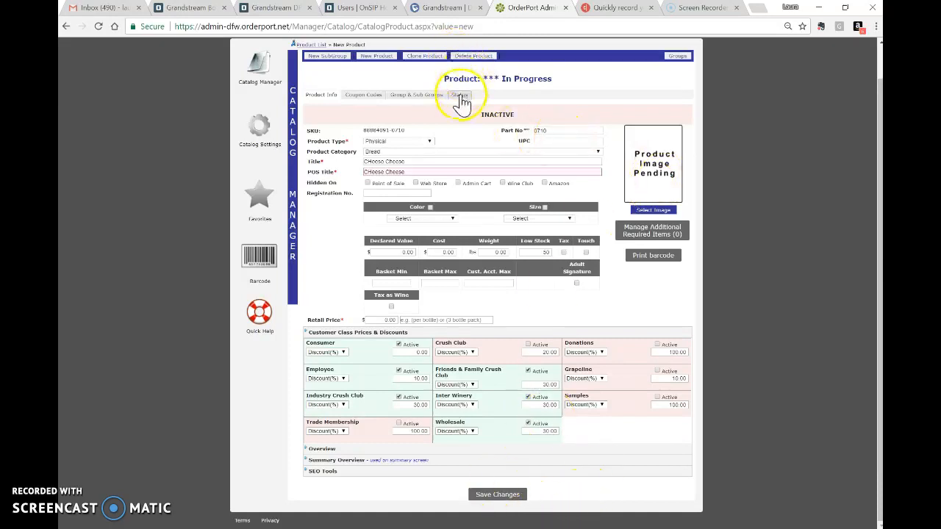
Assign the product to the Great Harvest subgroup of Point of Sale food, and open its status options.
{"action": "left_click", "coordinate": [367, 95]}
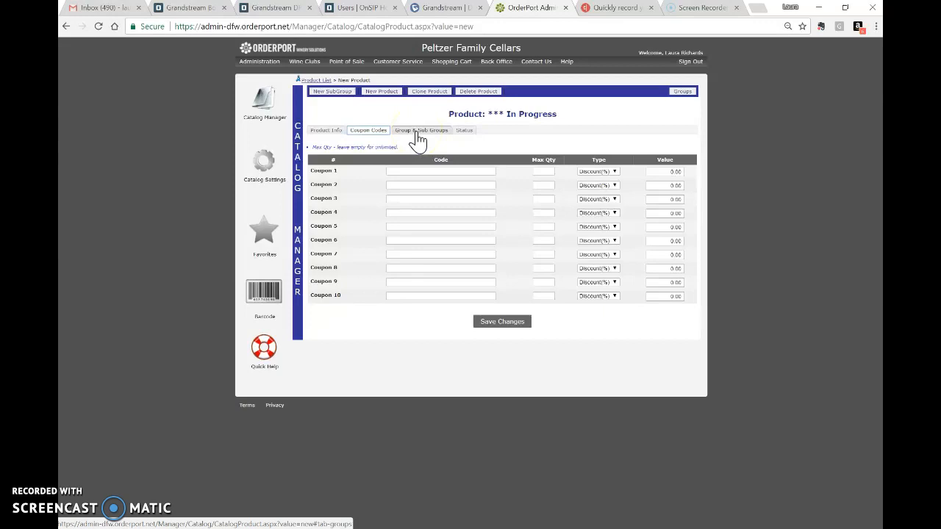
{"action": "left_click", "coordinate": [417, 132]}
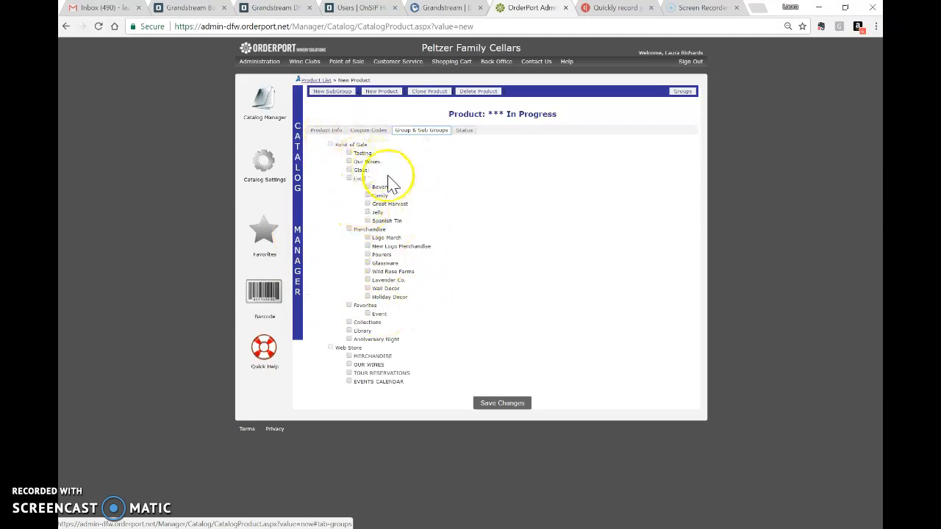
{"action": "left_click", "coordinate": [368, 204]}
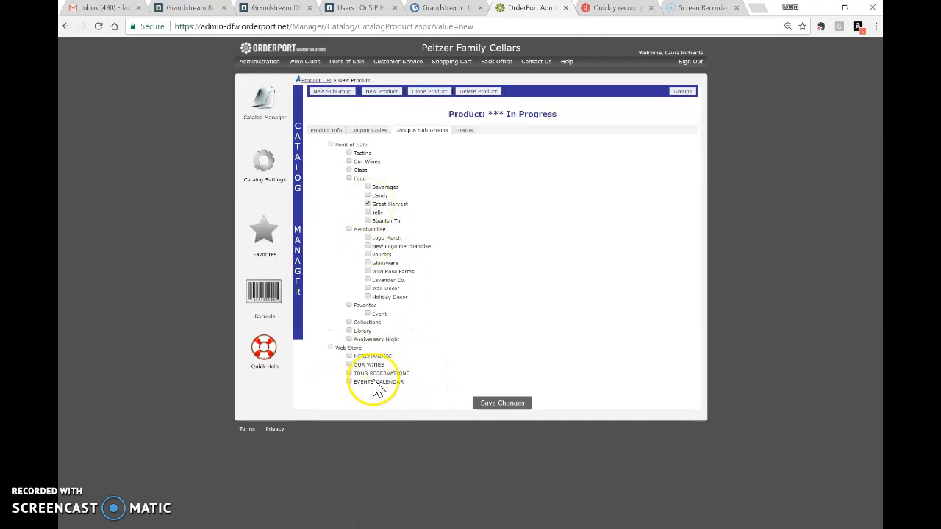
{"action": "left_click", "coordinate": [463, 131]}
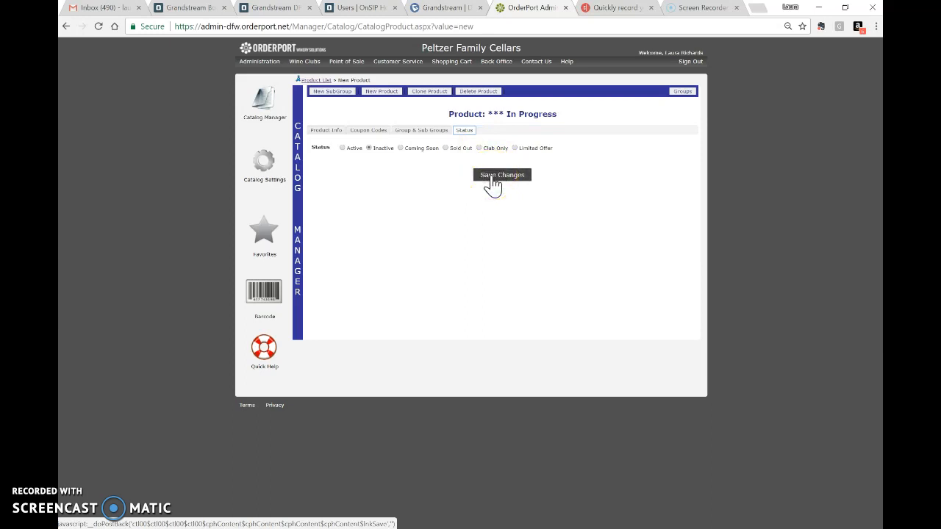
Open the existing product Succulents in Tins from the catalog list and review its groups, status and product info.
{"action": "left_click", "coordinate": [263, 103]}
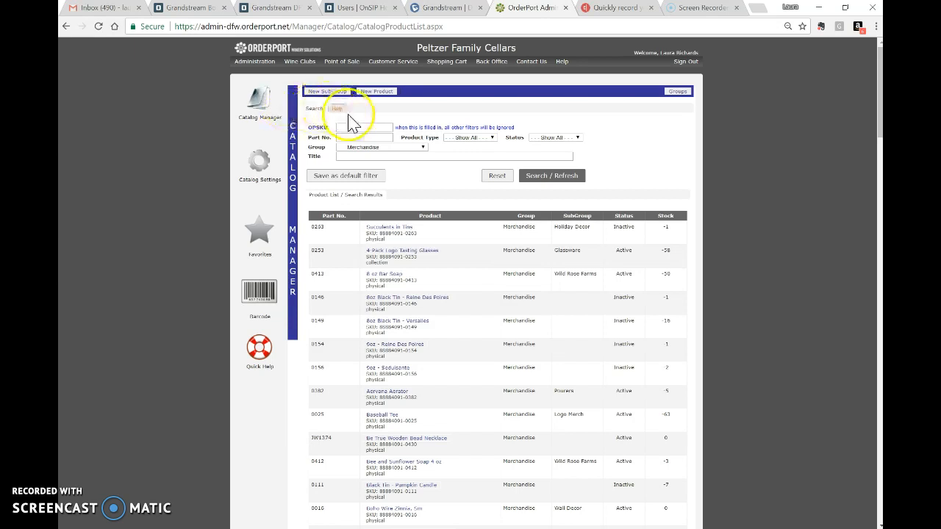
{"action": "left_click", "coordinate": [394, 234]}
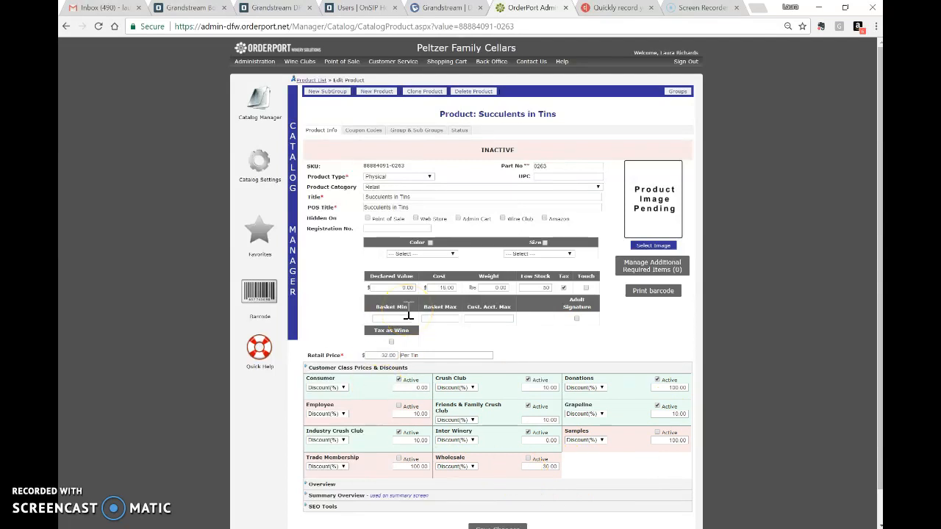
{"action": "left_click", "coordinate": [405, 132]}
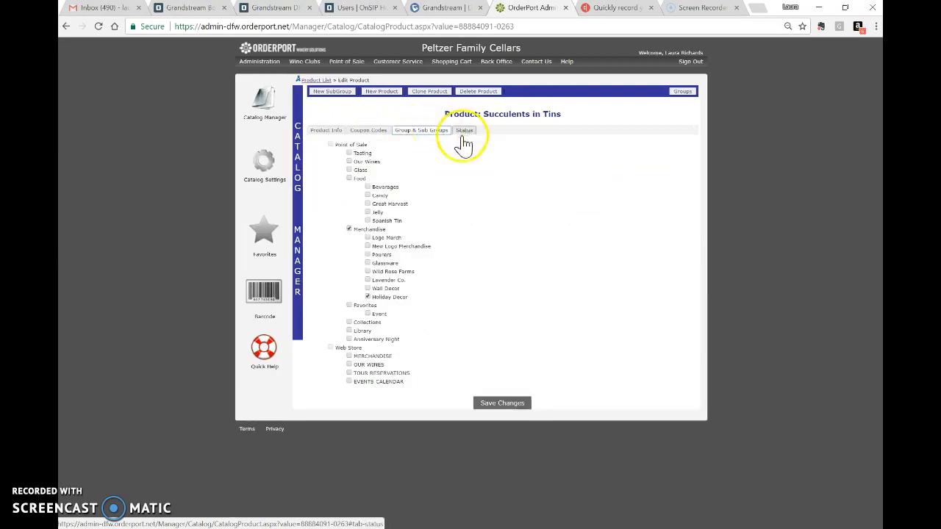
{"action": "left_click", "coordinate": [465, 132]}
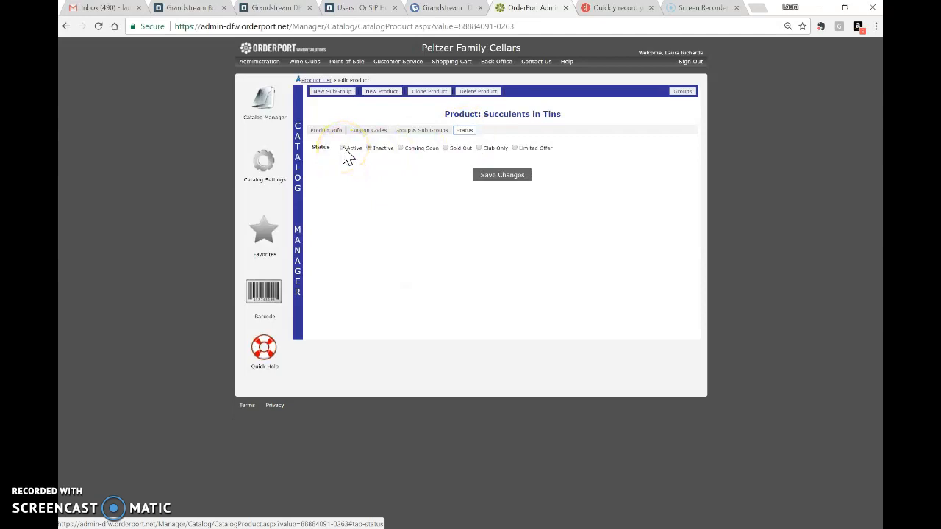
{"action": "left_click", "coordinate": [328, 131]}
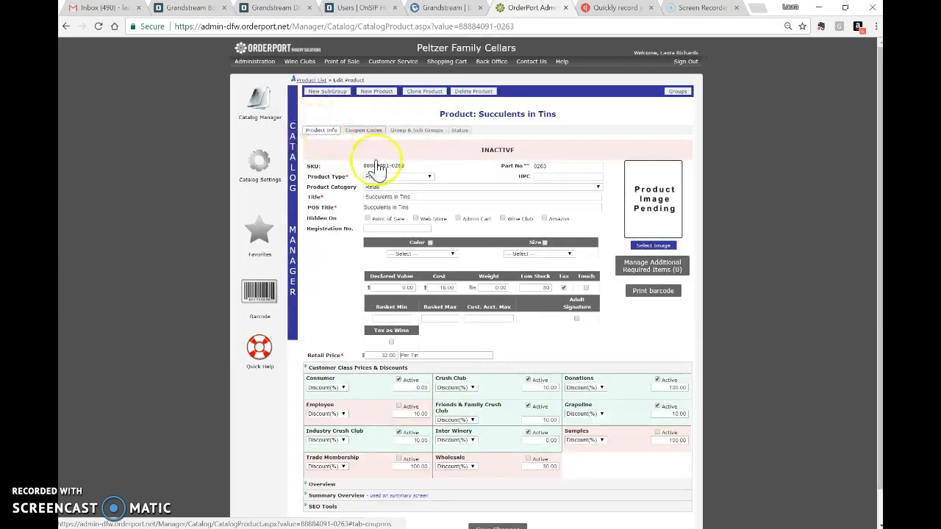
Expand the Overview and Summary Overview sections of Succulents in Tins to examine the product description editors.
{"action": "scroll", "coordinate": [422, 287], "scroll_direction": "down", "scroll_amount": 1}
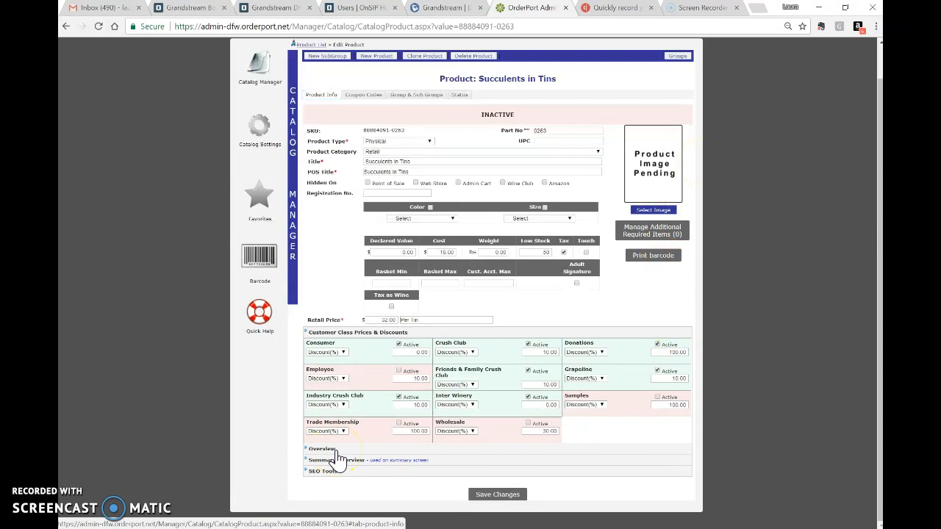
{"action": "left_click", "coordinate": [335, 451]}
{"action": "scroll", "coordinate": [645, 222], "scroll_direction": "down", "scroll_amount": 2}
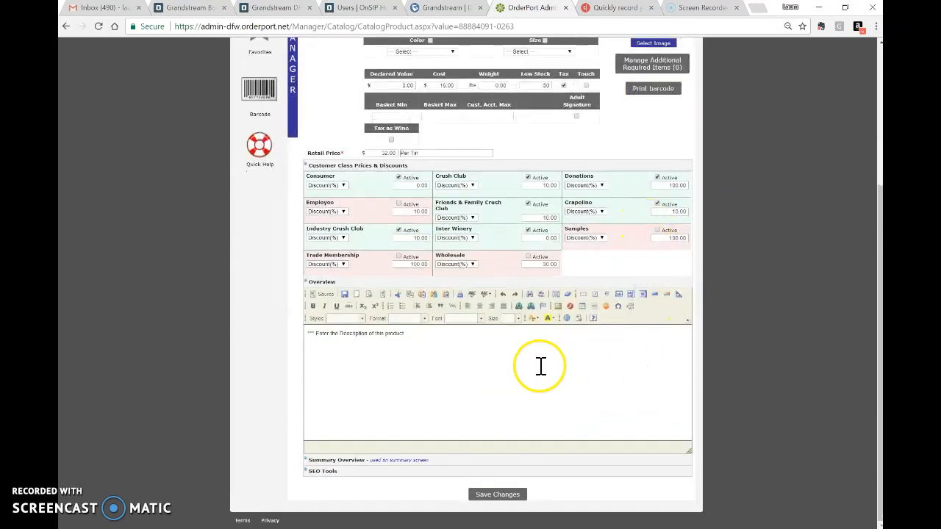
{"action": "left_click", "coordinate": [356, 461]}
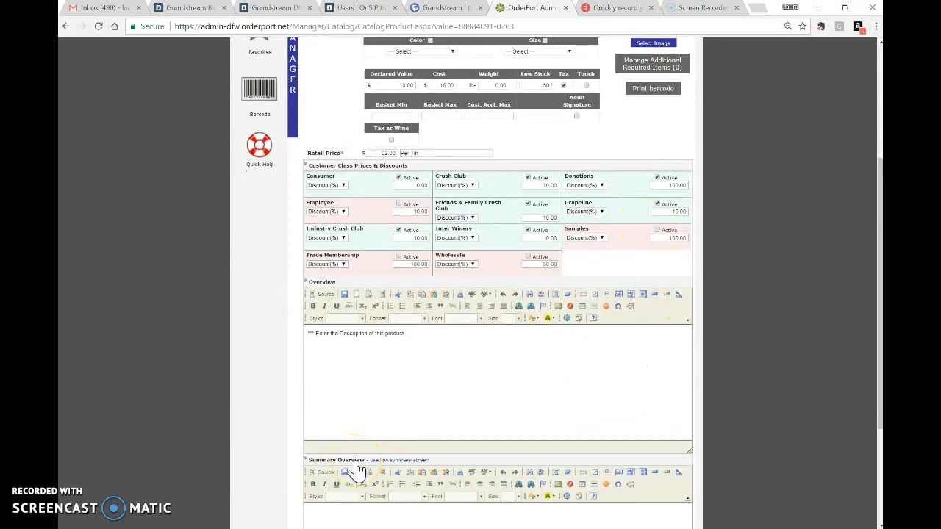
{"action": "scroll", "coordinate": [356, 469], "scroll_direction": "up", "scroll_amount": 3}
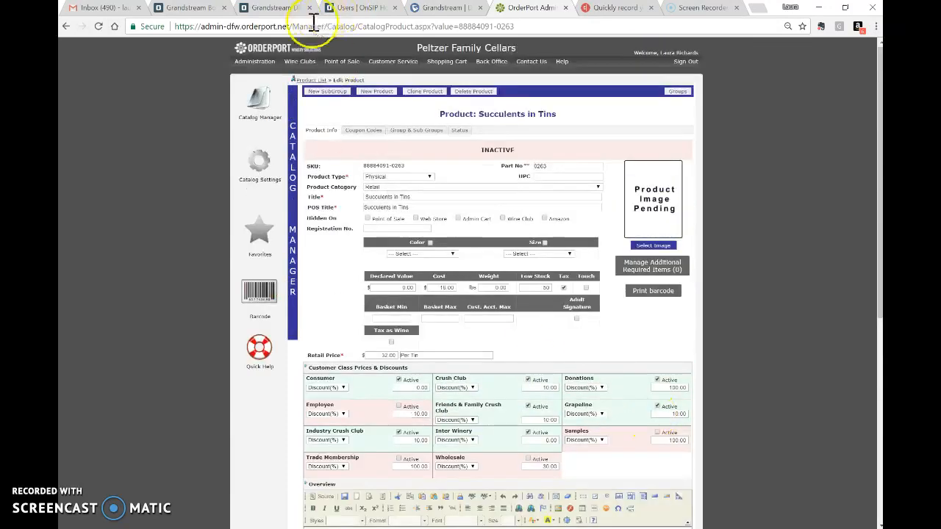
Return to the Catalog Manager product list and filter it by the Our Wines group.
{"action": "left_click", "coordinate": [272, 112]}
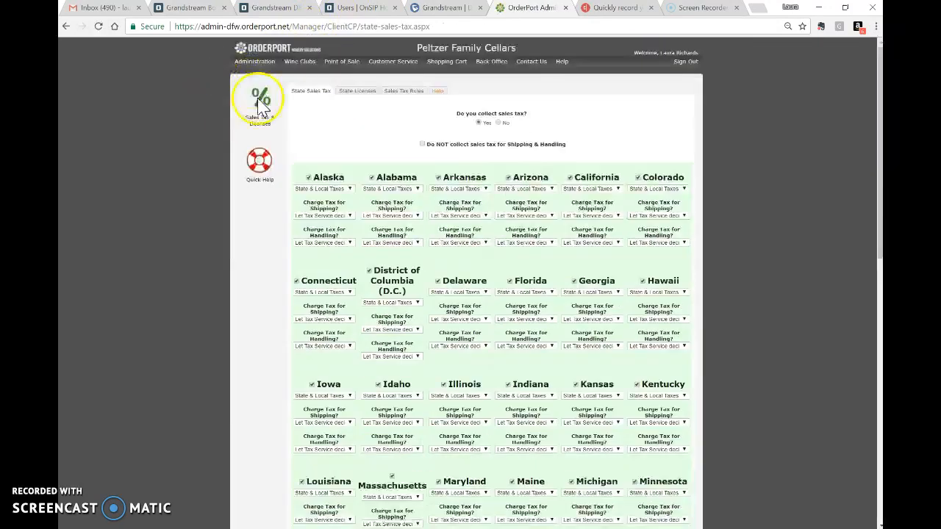
{"action": "mouse_move", "coordinate": [256, 66]}
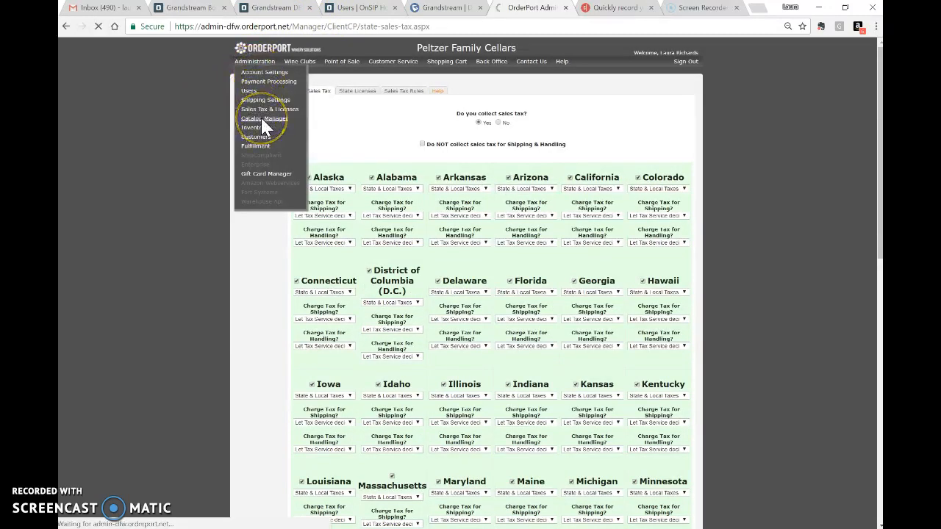
{"action": "left_click", "coordinate": [262, 119]}
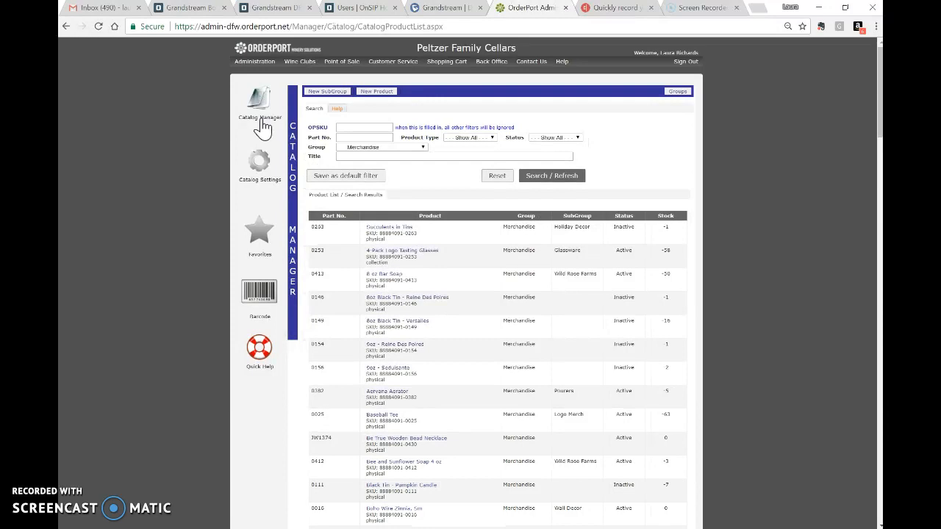
{"action": "left_click", "coordinate": [386, 147]}
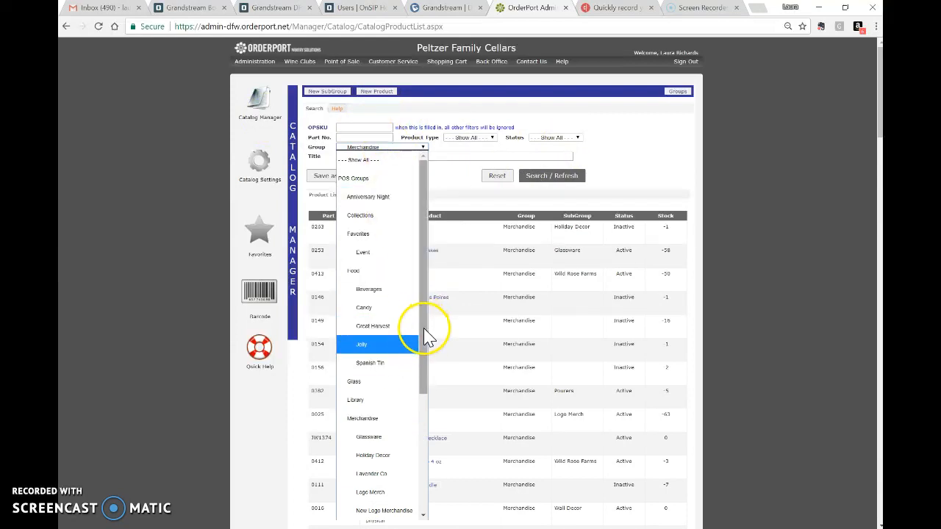
{"action": "left_click_drag", "start_coordinate": [423, 327], "coordinate": [416, 401]}
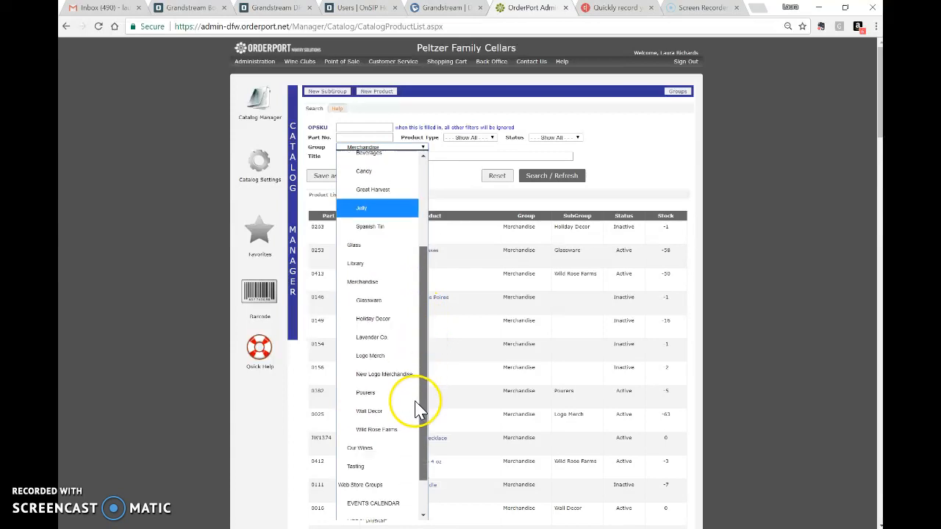
{"action": "left_click", "coordinate": [363, 438]}
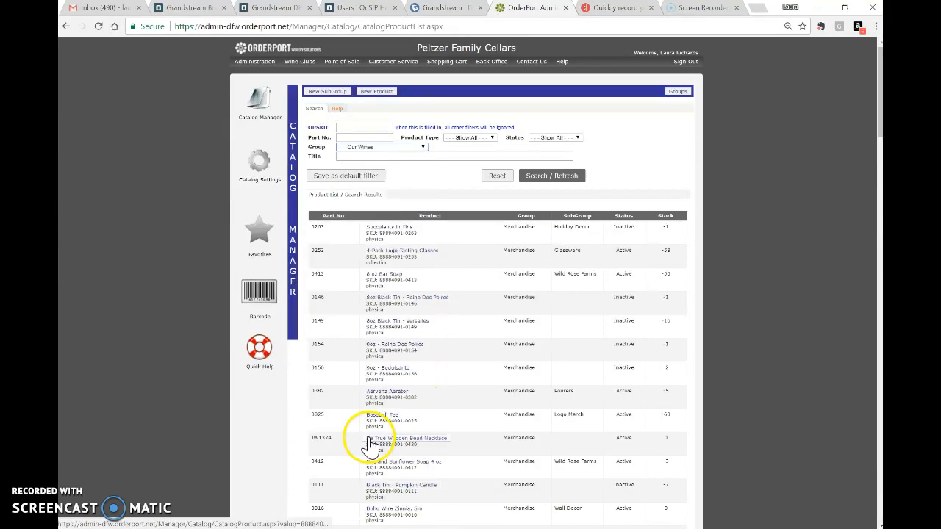
{"action": "left_click", "coordinate": [552, 187]}
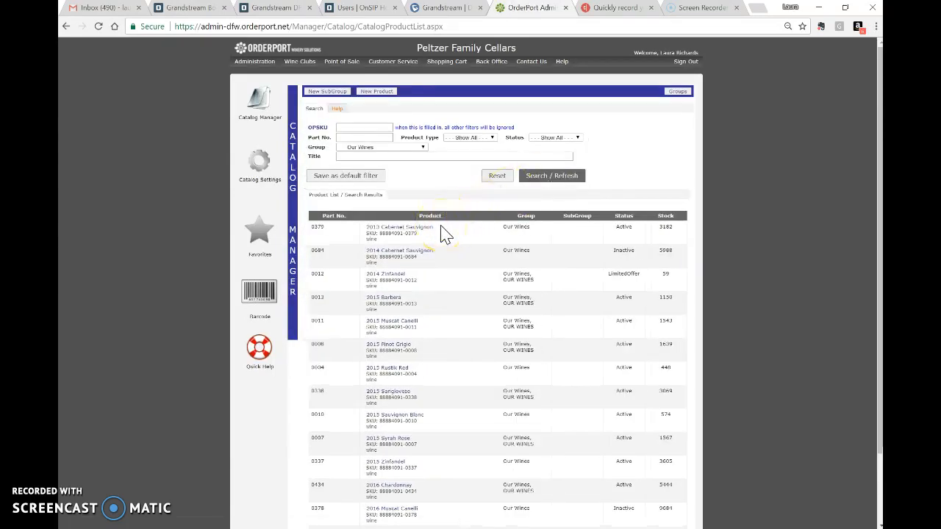
Open the 2015 Muscat Canelli product and review its Overview and Summary Overview descriptions.
{"action": "left_click", "coordinate": [394, 323]}
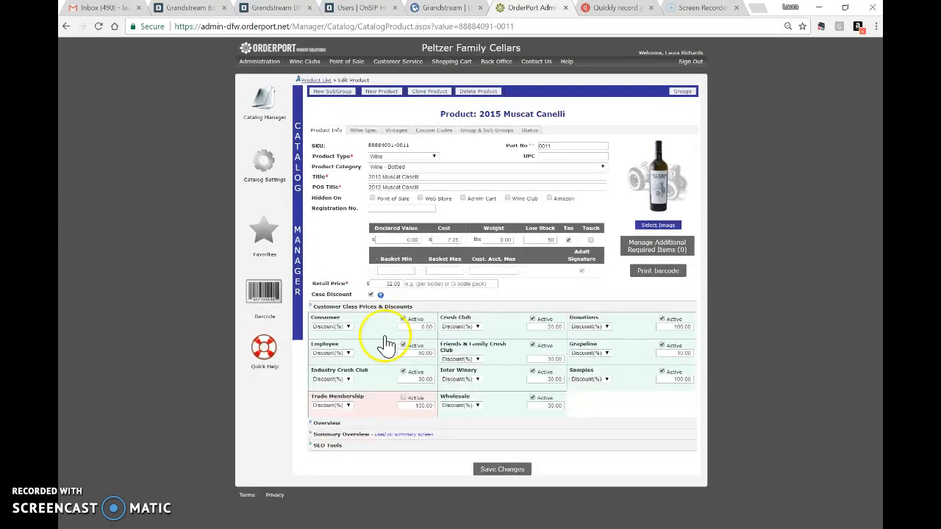
{"action": "left_click", "coordinate": [353, 425]}
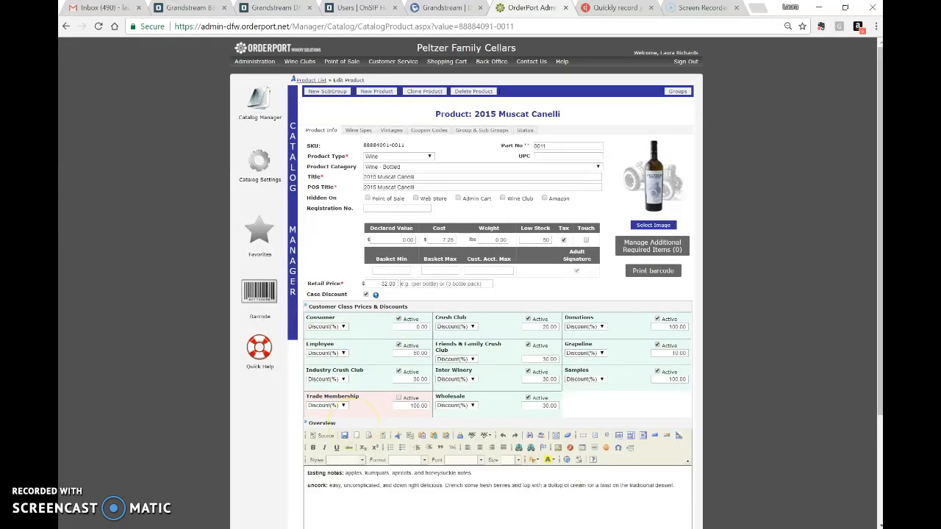
{"action": "scroll", "coordinate": [250, 368], "scroll_direction": "down", "scroll_amount": 3}
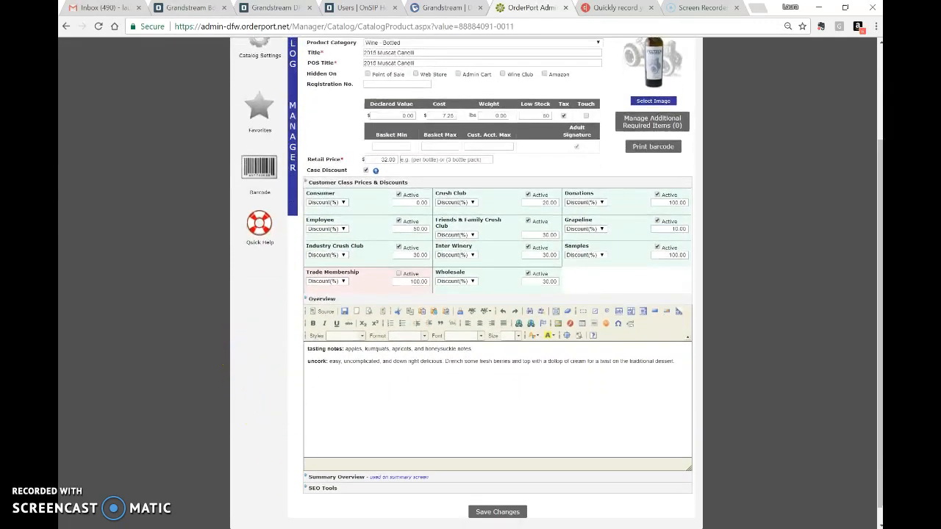
{"action": "left_click", "coordinate": [358, 479]}
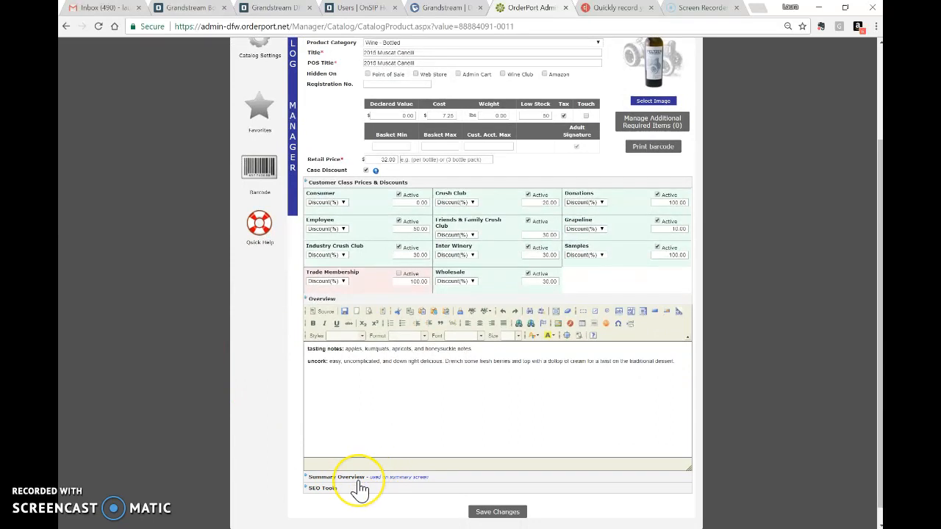
{"action": "scroll", "coordinate": [260, 378], "scroll_direction": "down", "scroll_amount": 2}
{"action": "scroll", "coordinate": [242, 353], "scroll_direction": "down", "scroll_amount": 3}
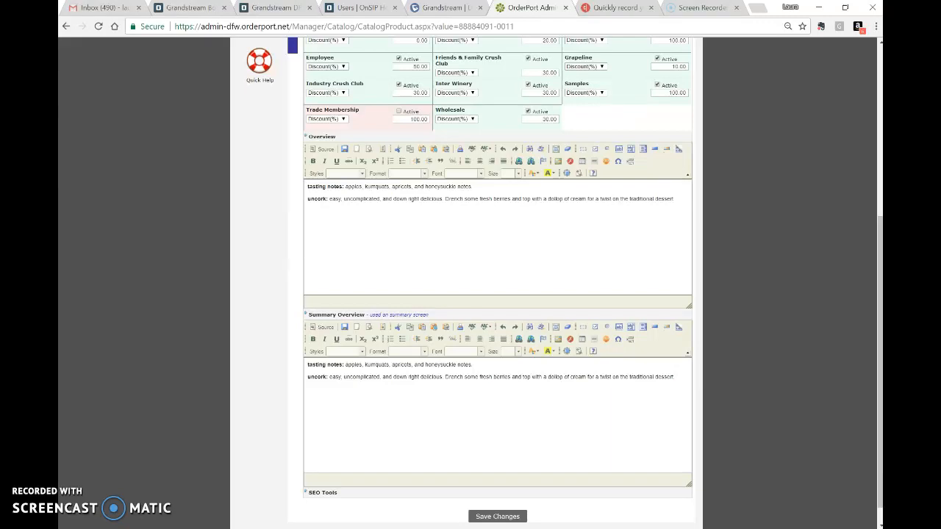
{"action": "scroll", "coordinate": [834, 427], "scroll_direction": "up", "scroll_amount": 4}
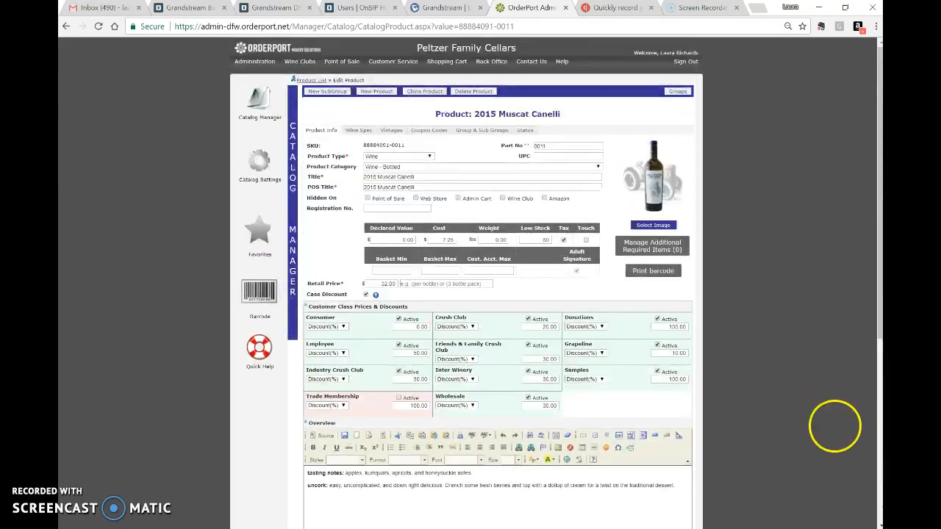